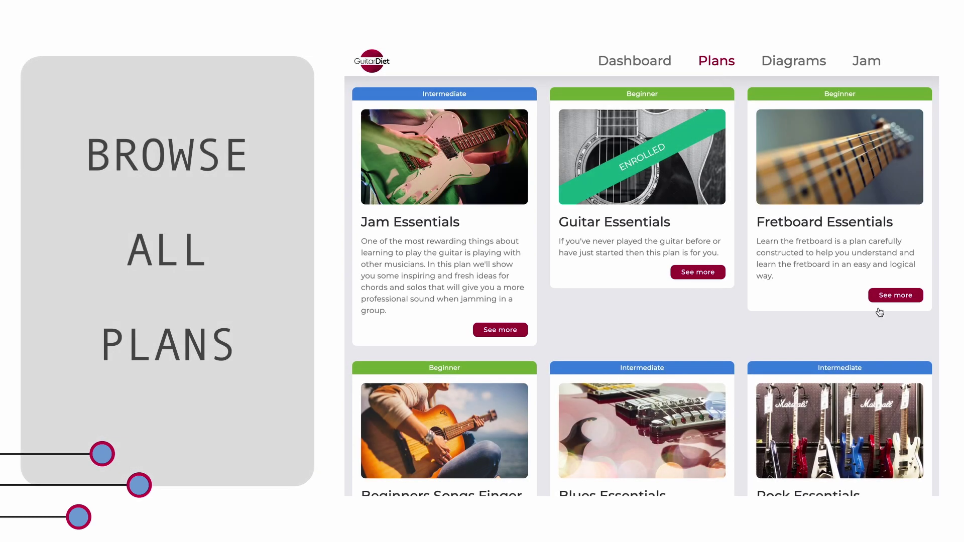
scroll(880, 312, down, 5)
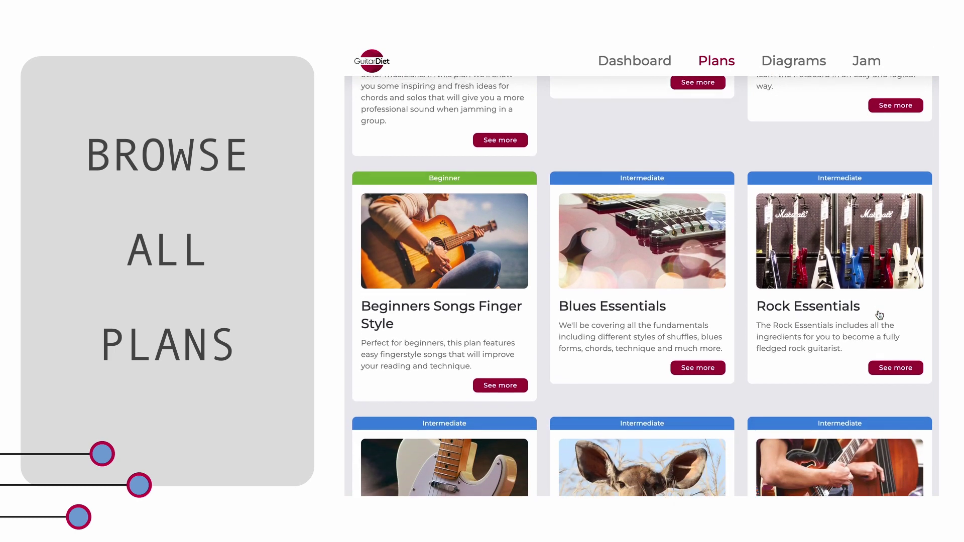
scroll(881, 312, down, 3)
scroll(880, 313, down, 3)
scroll(880, 312, down, 3)
scroll(880, 312, down, 3)
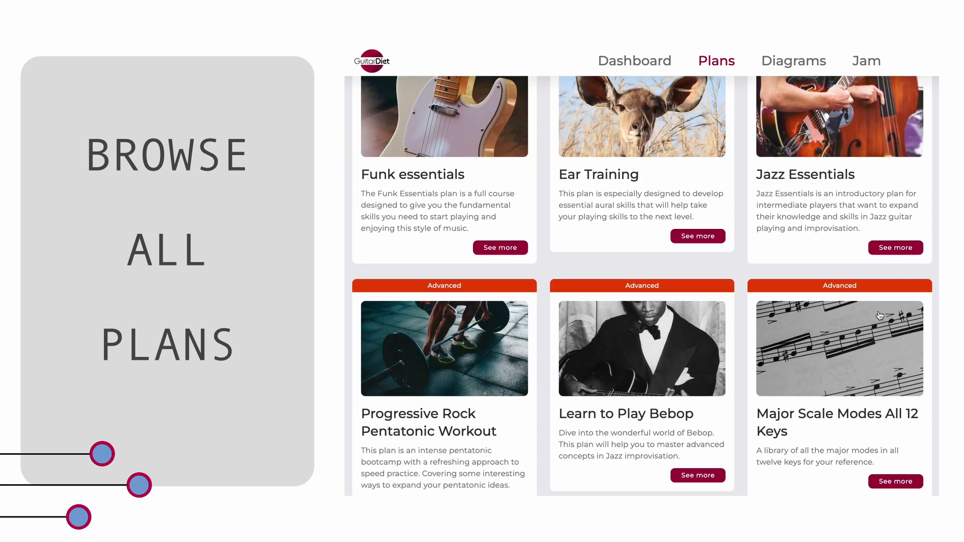
scroll(880, 314, down, 3)
scroll(880, 315, down, 3)
scroll(880, 315, down, 3)
scroll(879, 315, down, 2)
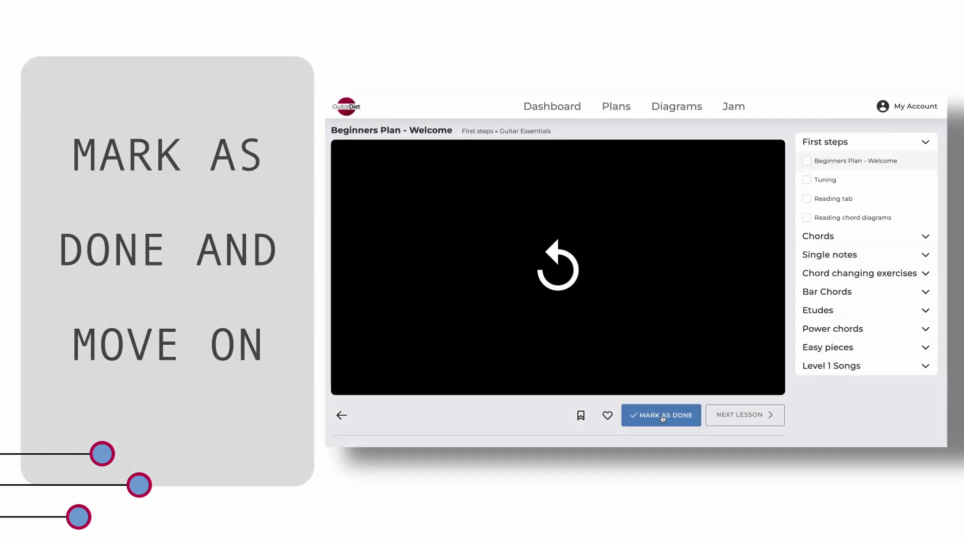
Step: Mark the Welcome lesson as done and move on to the Tuning lesson
click(663, 416)
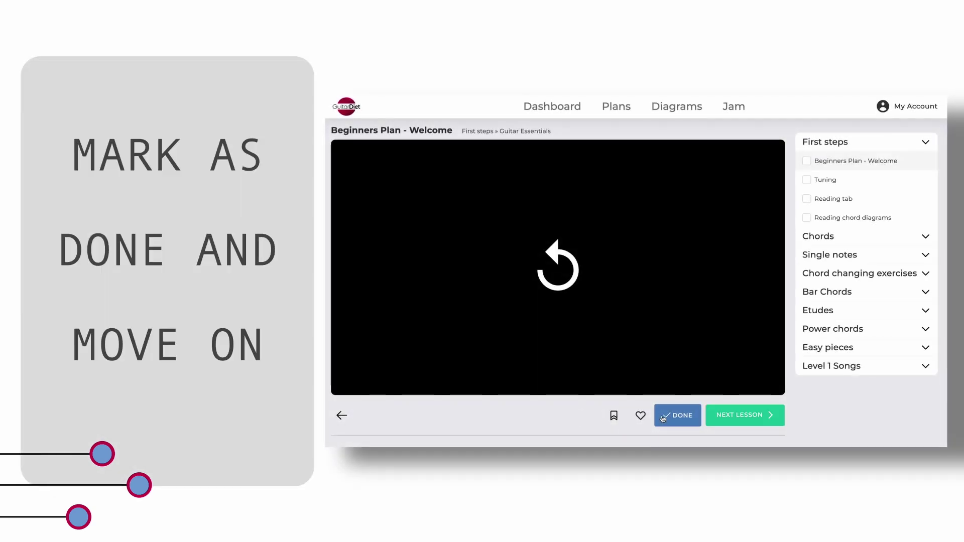
click(745, 415)
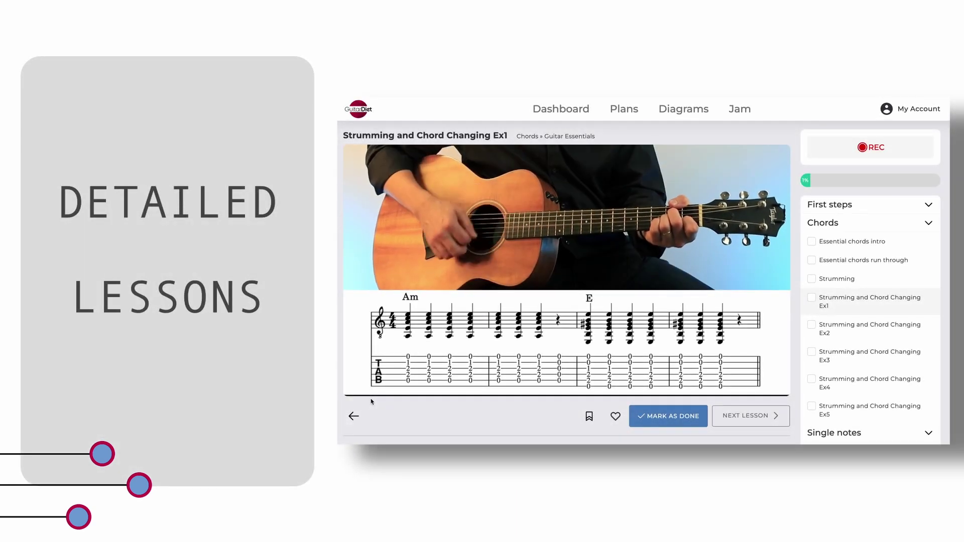
Step: Pause the Strumming and Chord Changing Ex1 lesson video
click(355, 387)
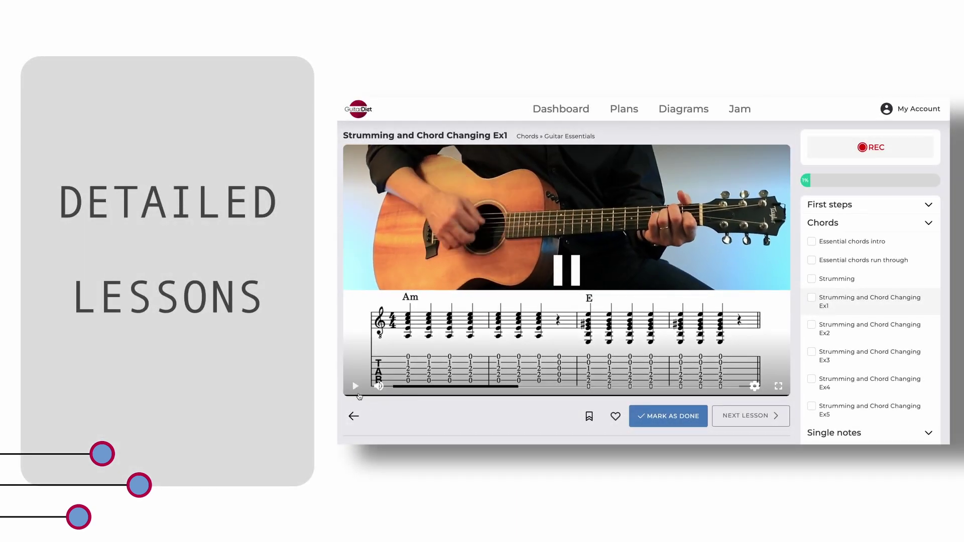
scroll(565, 301, down, 3)
scroll(565, 302, down, 3)
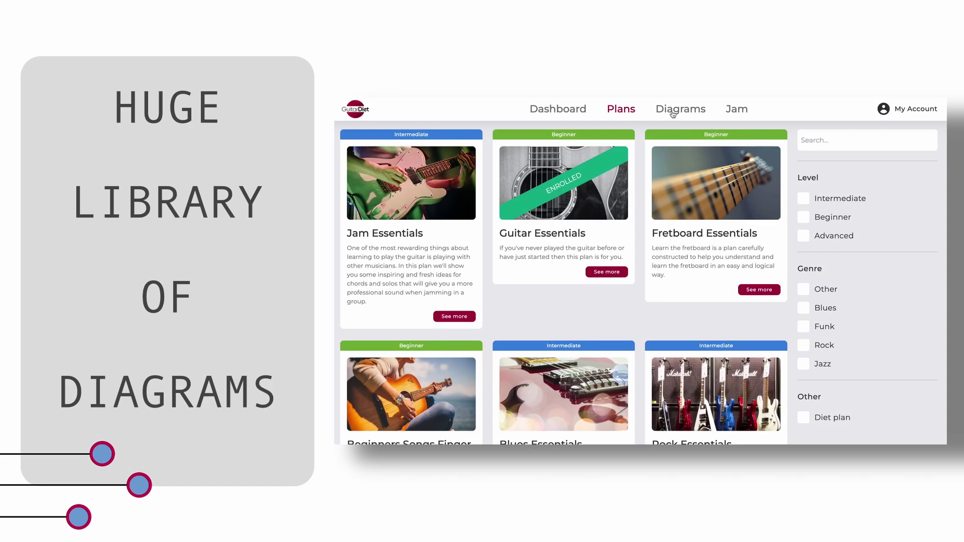
Step: Go to the chord Diagrams library
click(673, 114)
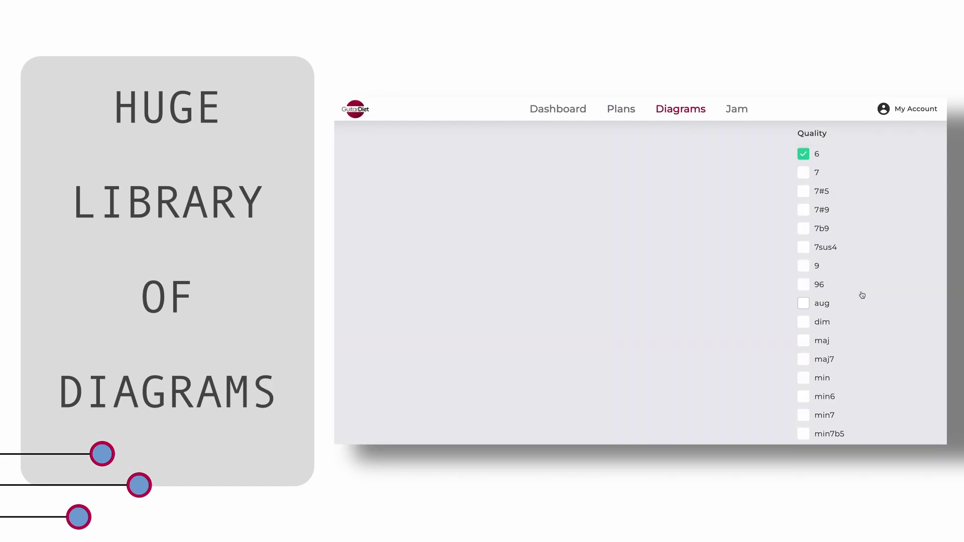
scroll(861, 295, up, 1)
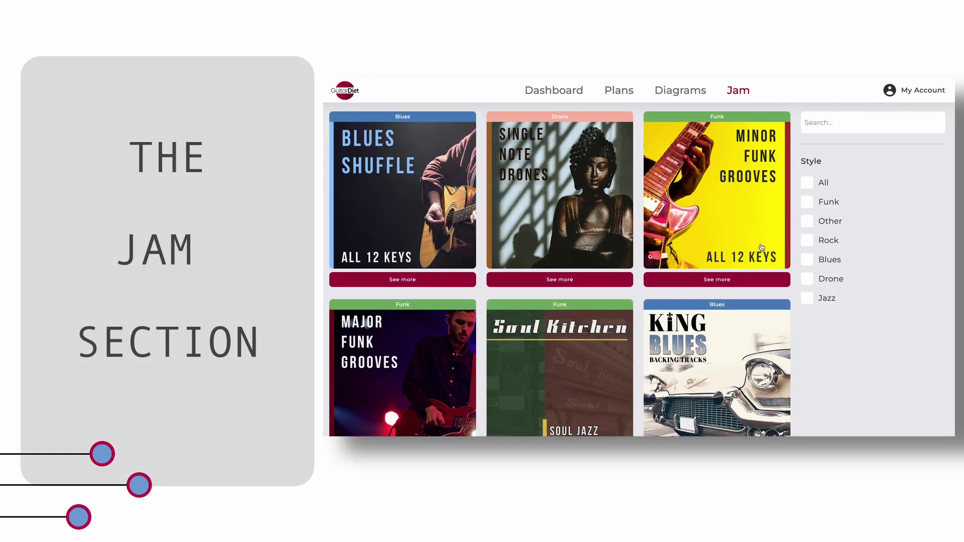
scroll(829, 191, down, 2)
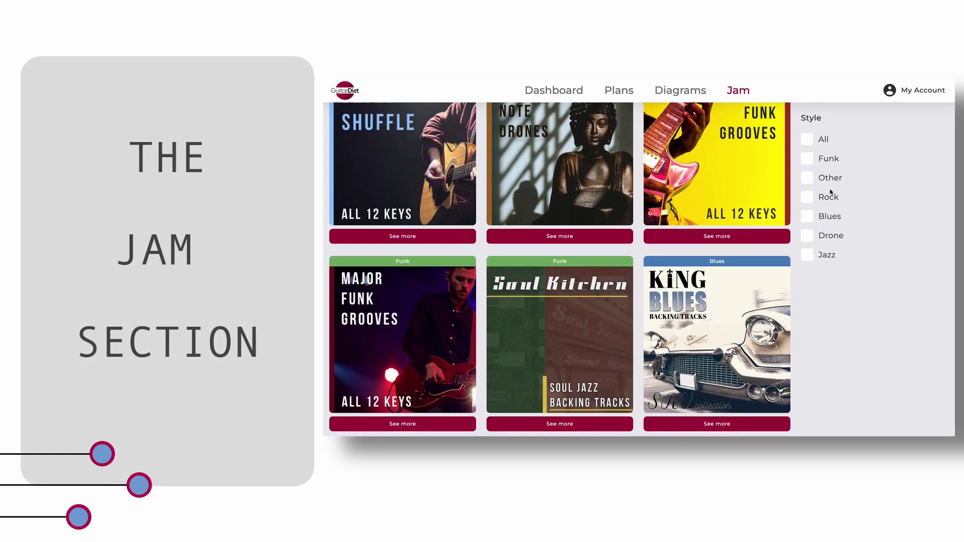
scroll(829, 190, down, 3)
scroll(830, 192, down, 2)
scroll(830, 191, down, 2)
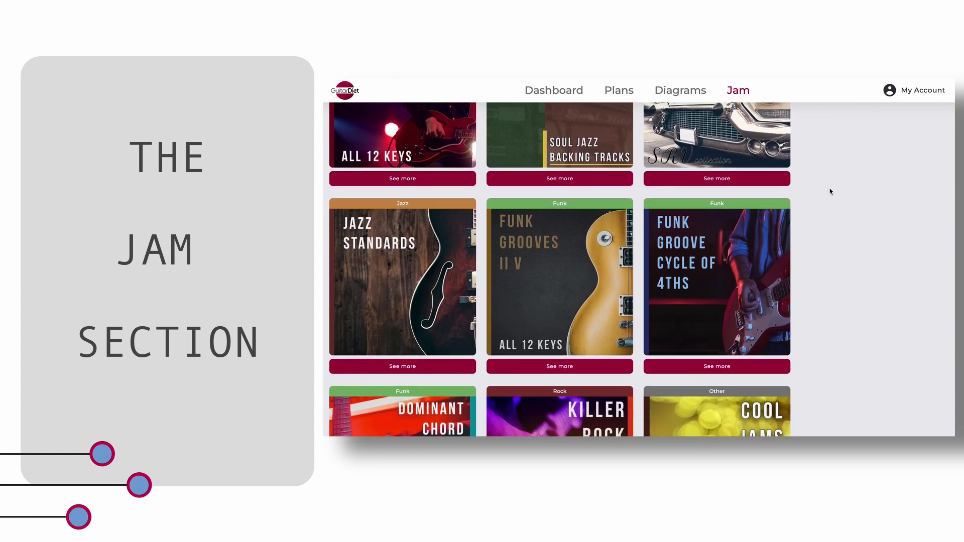
scroll(830, 192, down, 2)
scroll(830, 192, down, 2)
scroll(831, 191, down, 2)
scroll(830, 192, down, 1)
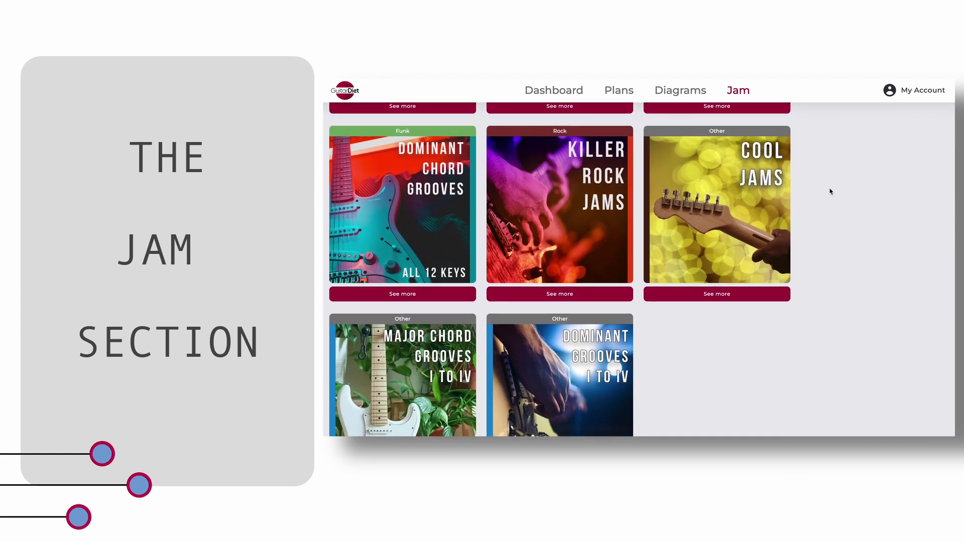
scroll(830, 192, down, 2)
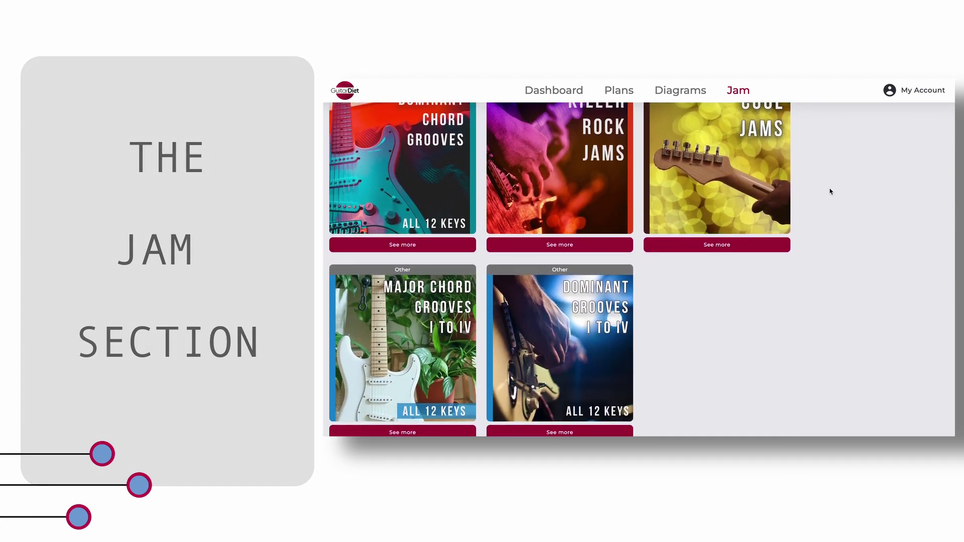